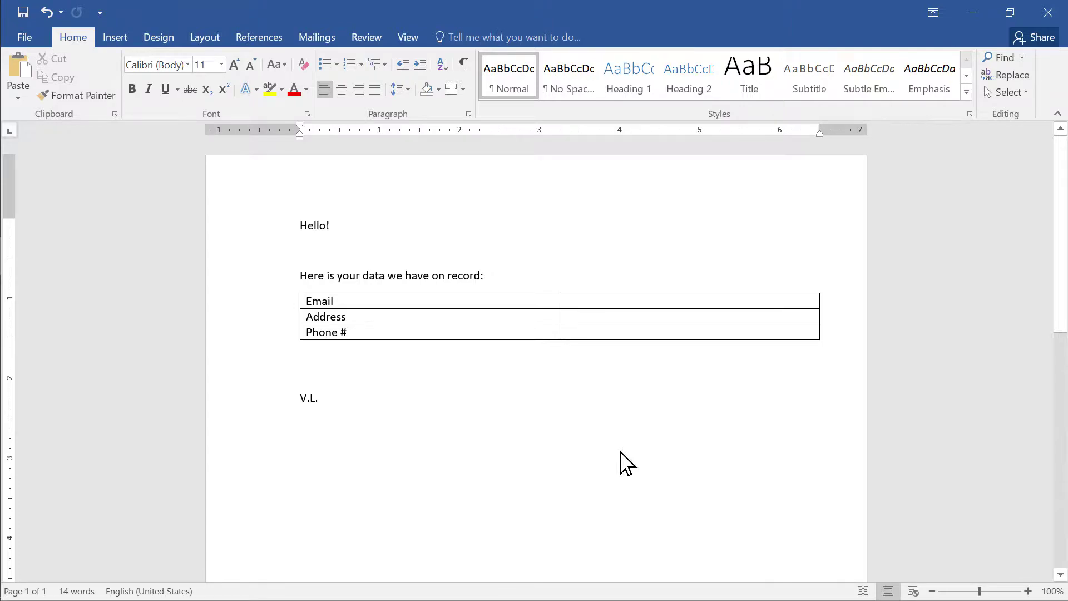
# Step: Use EMPLOYEE_DATABASE.xlsx as the letter's recipient list
pyautogui.click(317, 37)
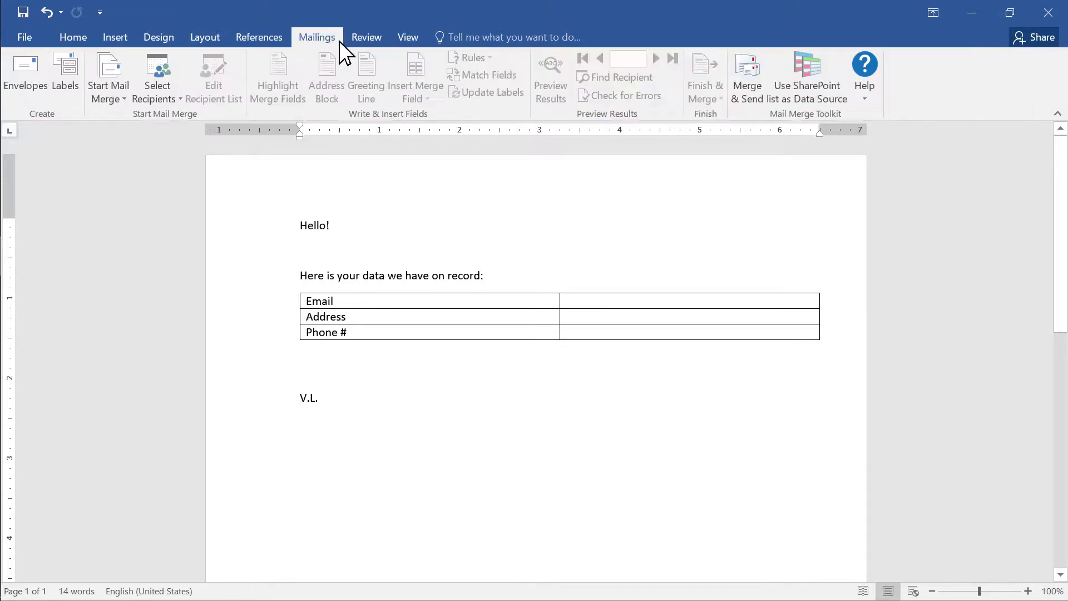
pyautogui.click(157, 83)
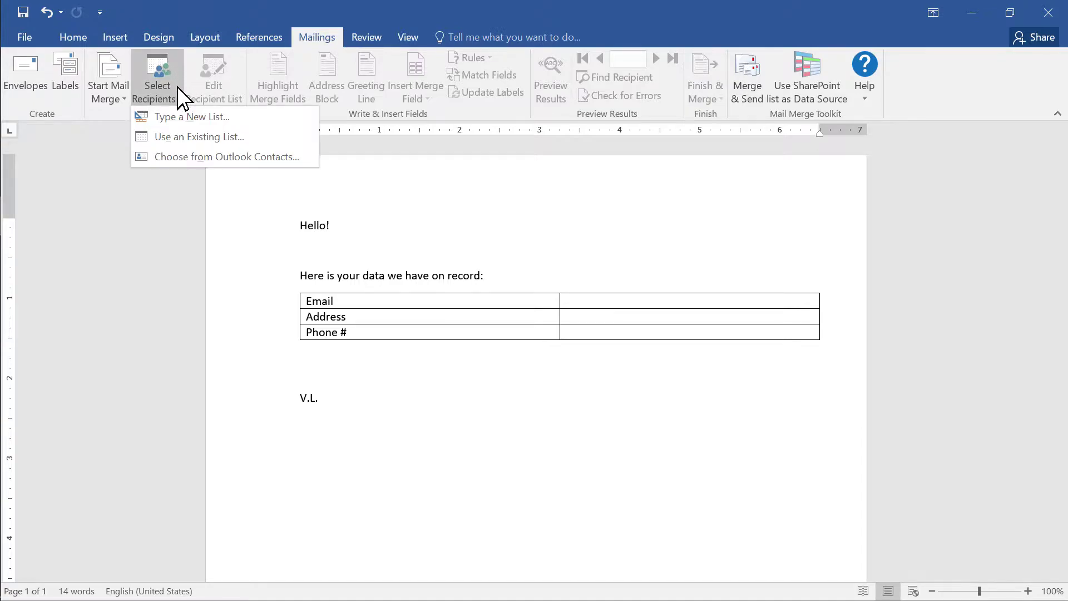
pyautogui.click(186, 138)
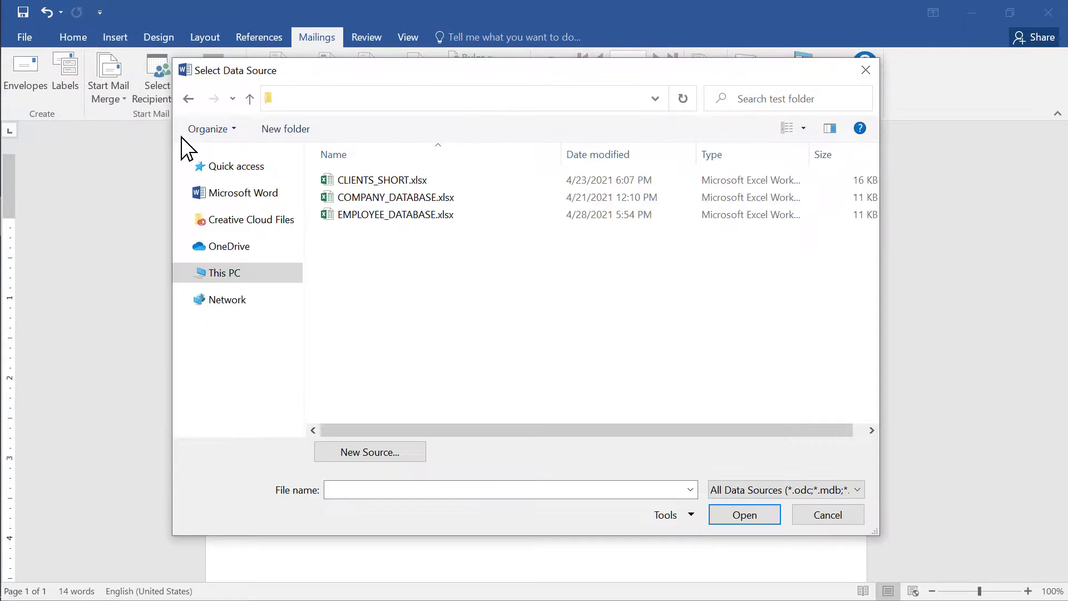
pyautogui.click(480, 216)
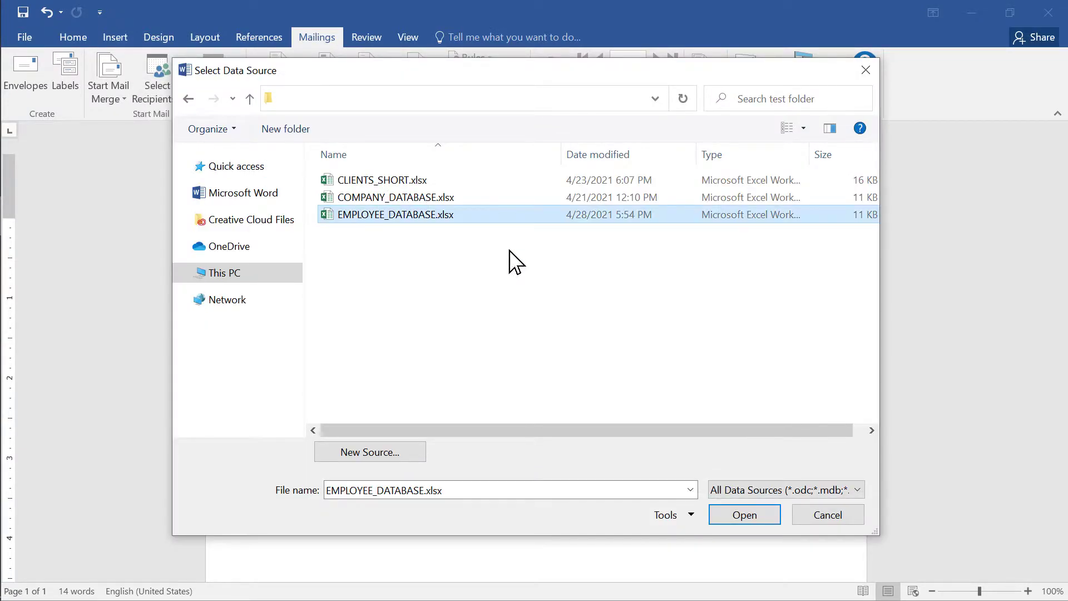
pyautogui.click(745, 515)
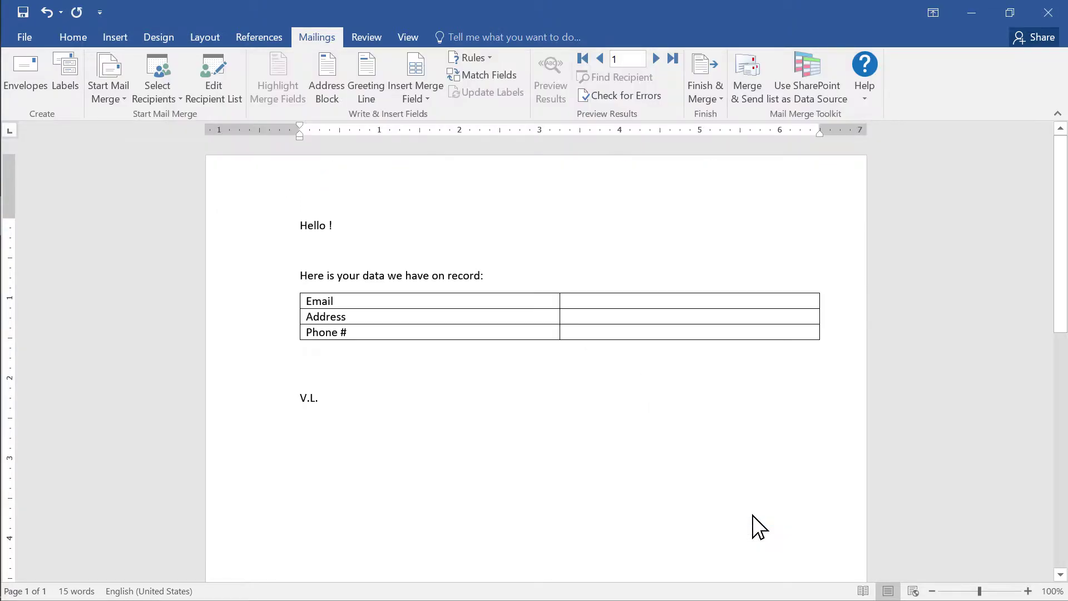
# Step: Insert the Employee_Name merge field after 'Hello' in the letter
pyautogui.click(426, 98)
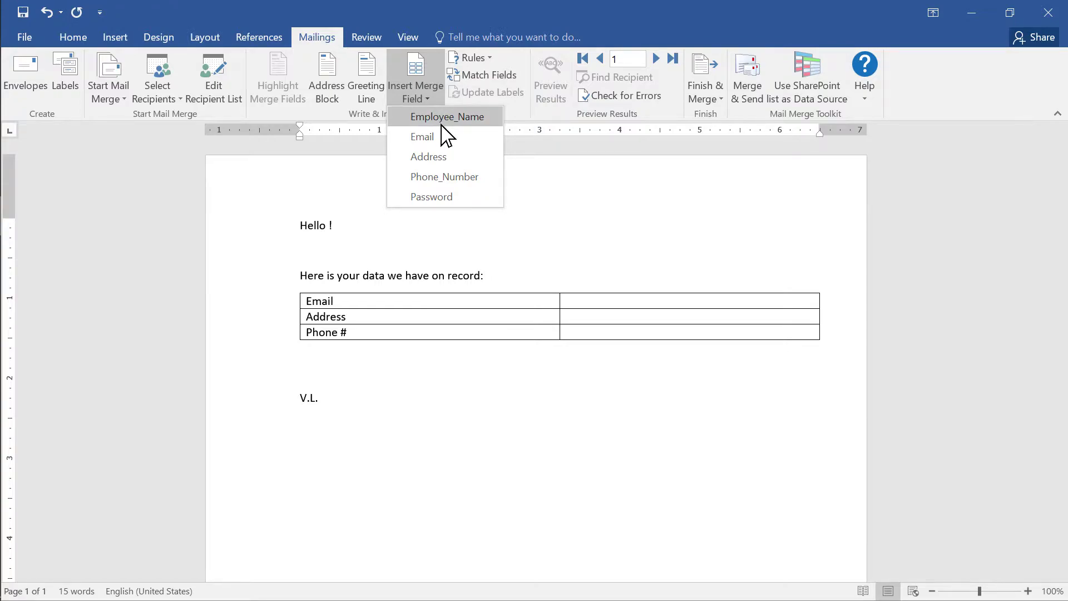
pyautogui.click(447, 116)
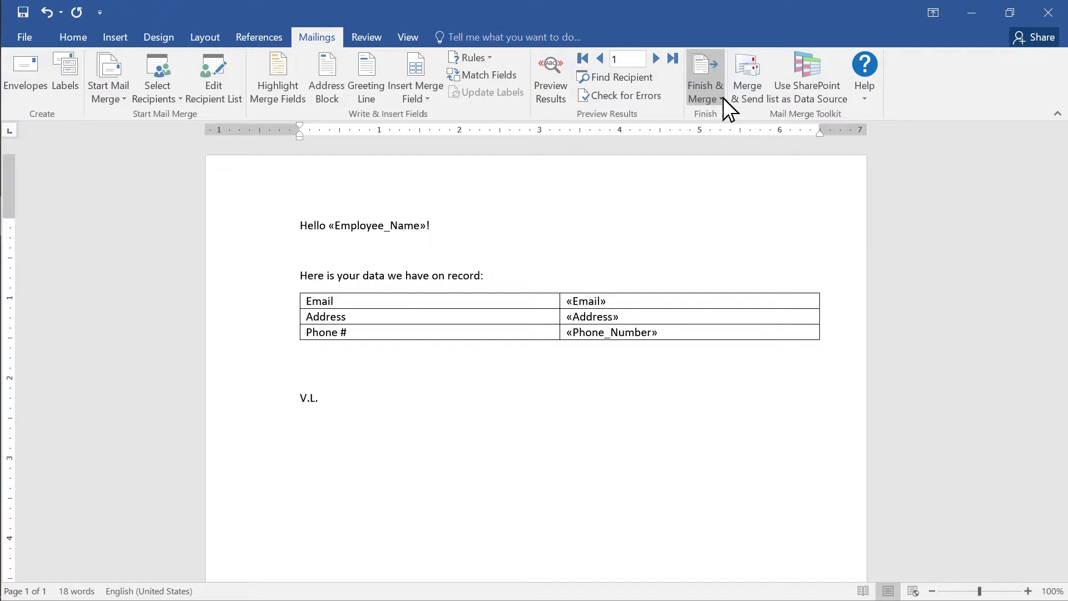
pyautogui.click(760, 98)
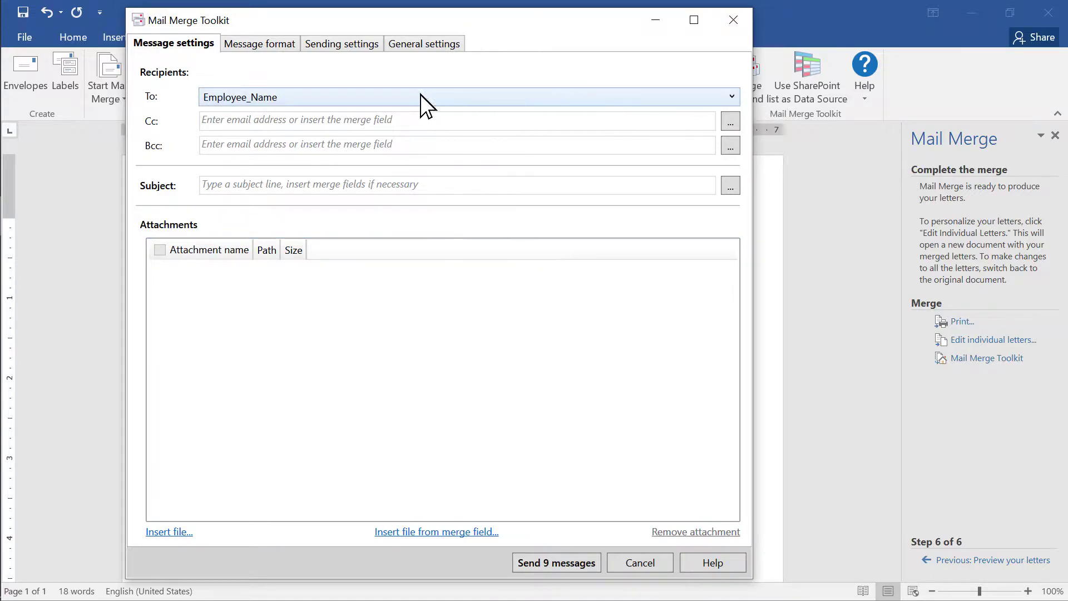
# Step: Address each message to the Email field with subject 'Personal info for' plus Employee_Name
pyautogui.click(306, 94)
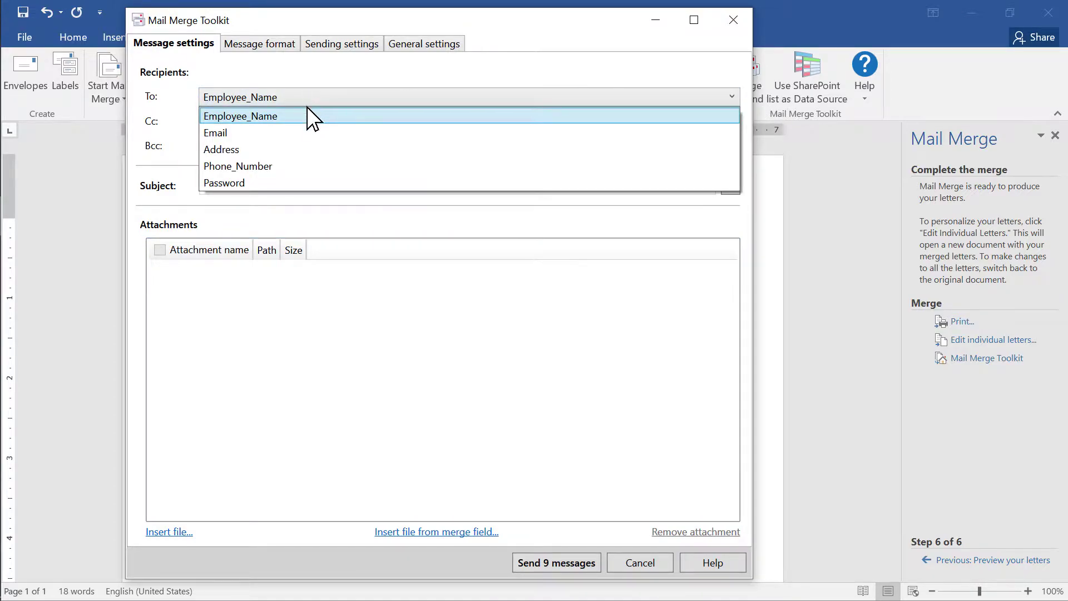
pyautogui.click(312, 134)
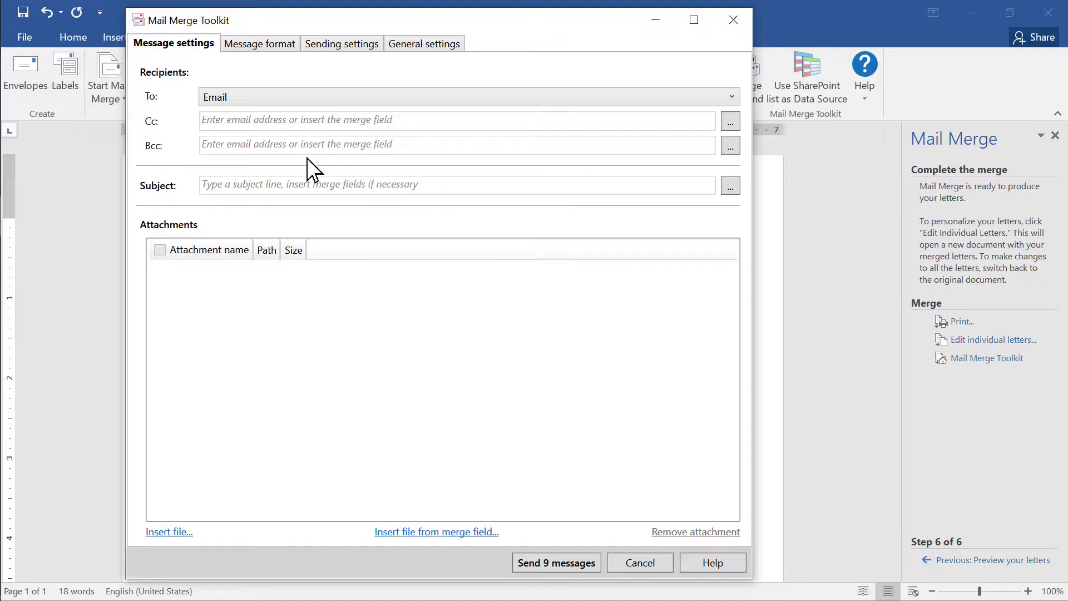
pyautogui.click(313, 186)
pyautogui.write('Personal info fo')
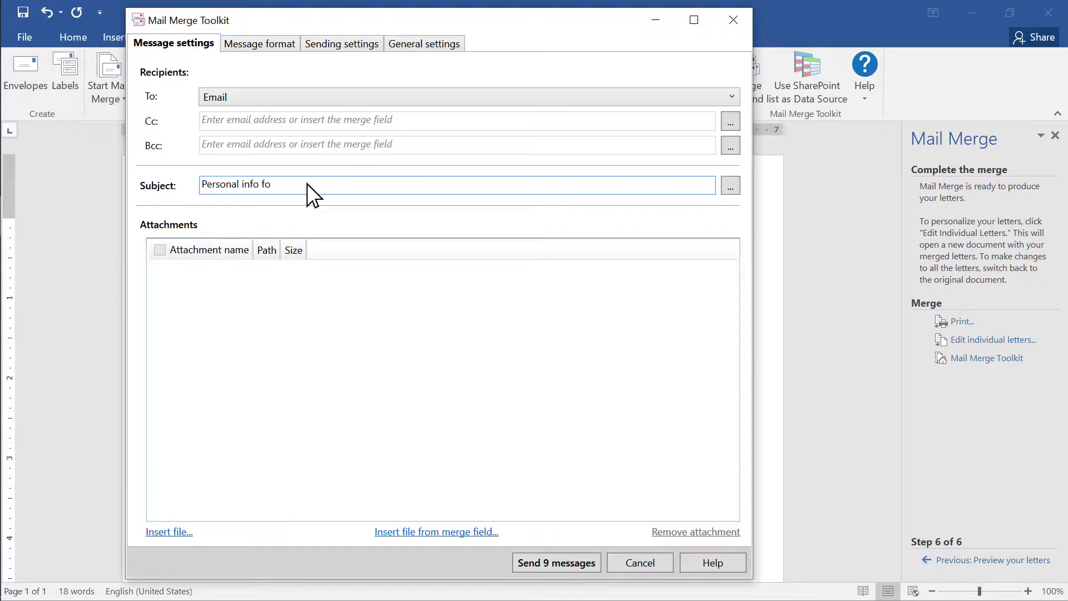
pyautogui.write('r')
pyautogui.click(730, 186)
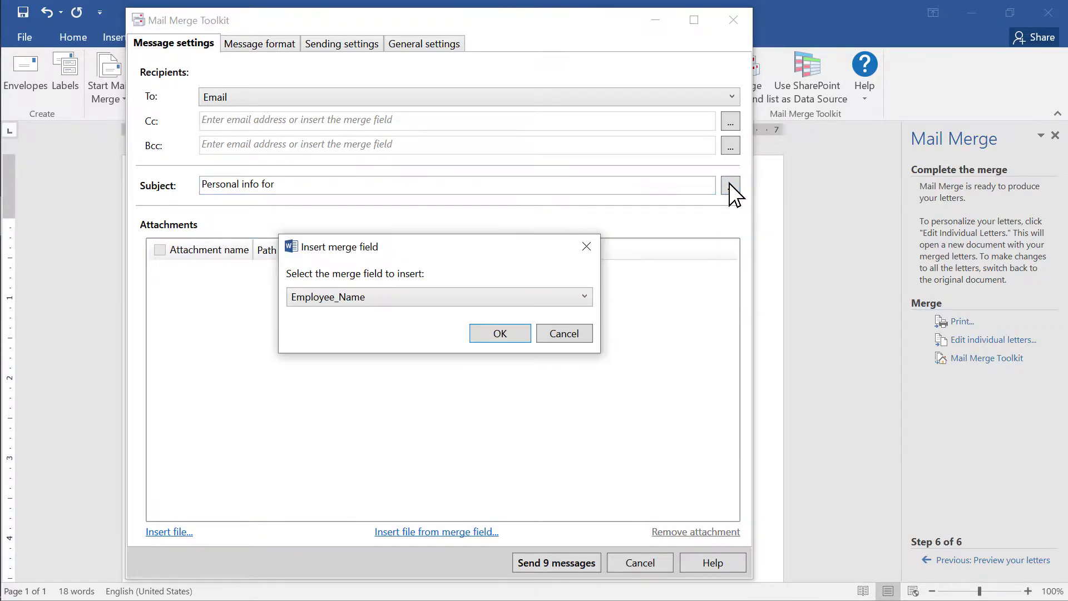
pyautogui.click(497, 334)
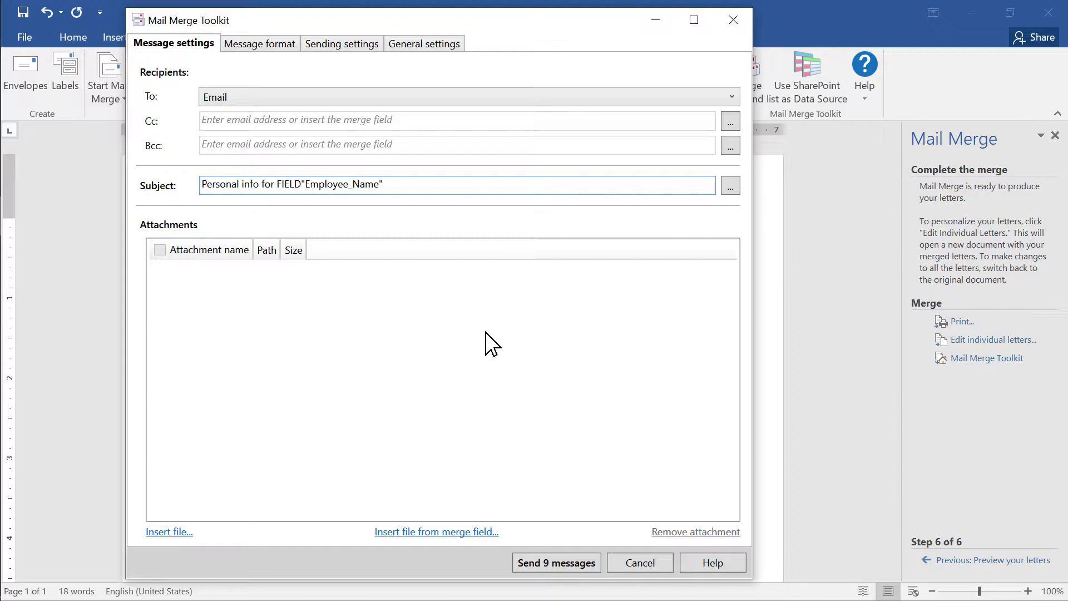
# Step: Attach each letter as a PDF named Employee_Name plus 'profile information'
pyautogui.click(259, 43)
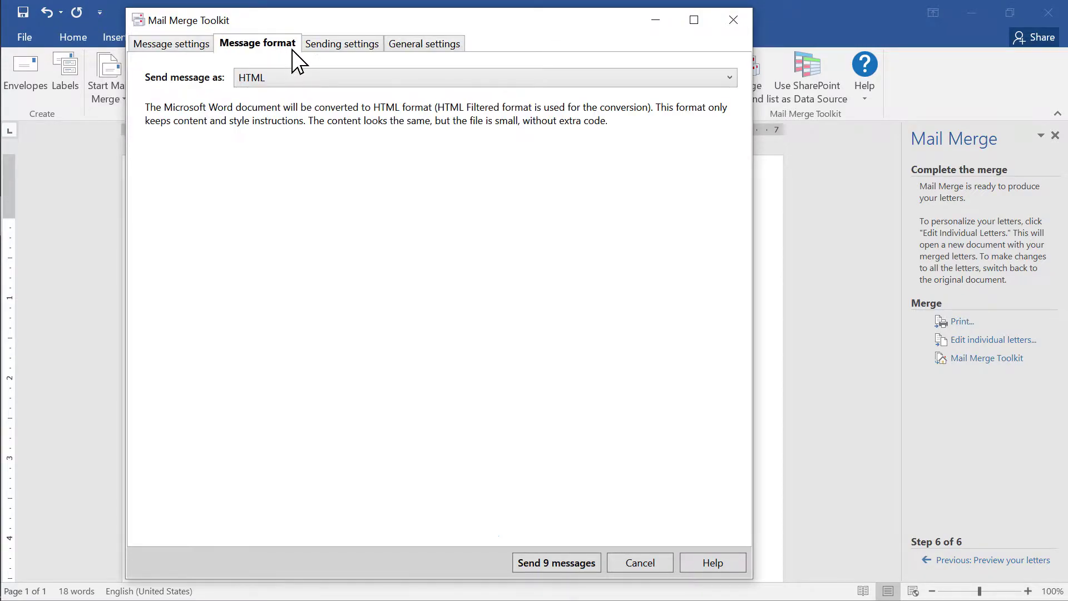
pyautogui.click(438, 78)
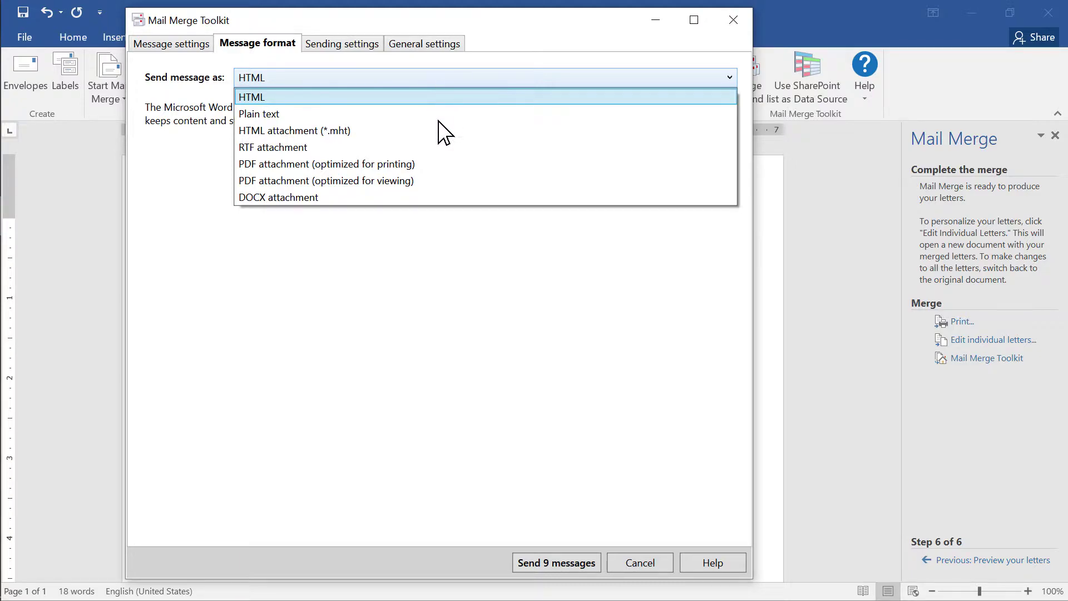
pyautogui.click(439, 164)
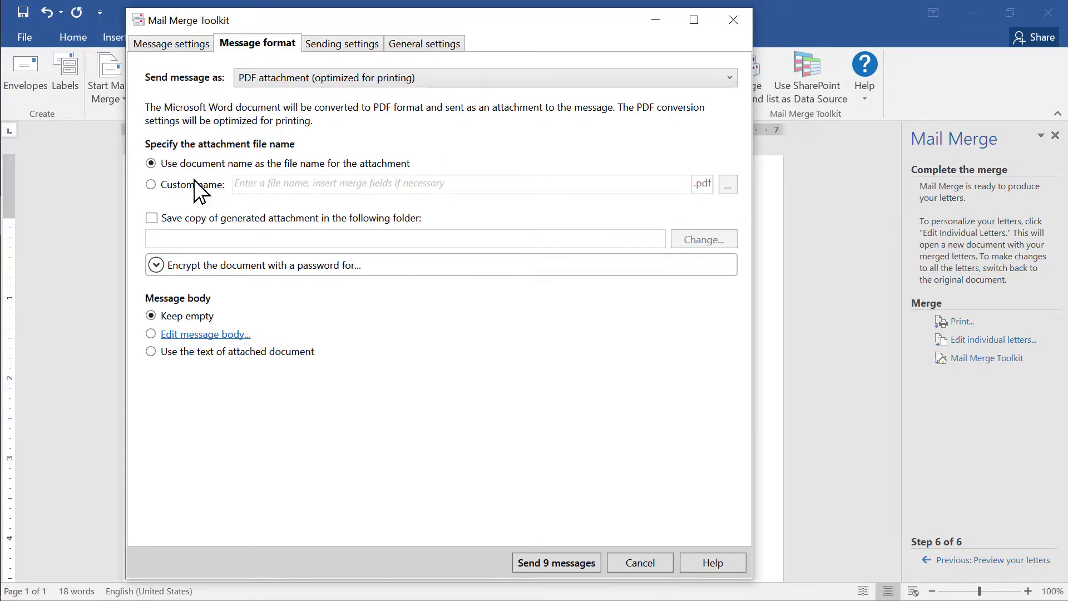
pyautogui.click(151, 185)
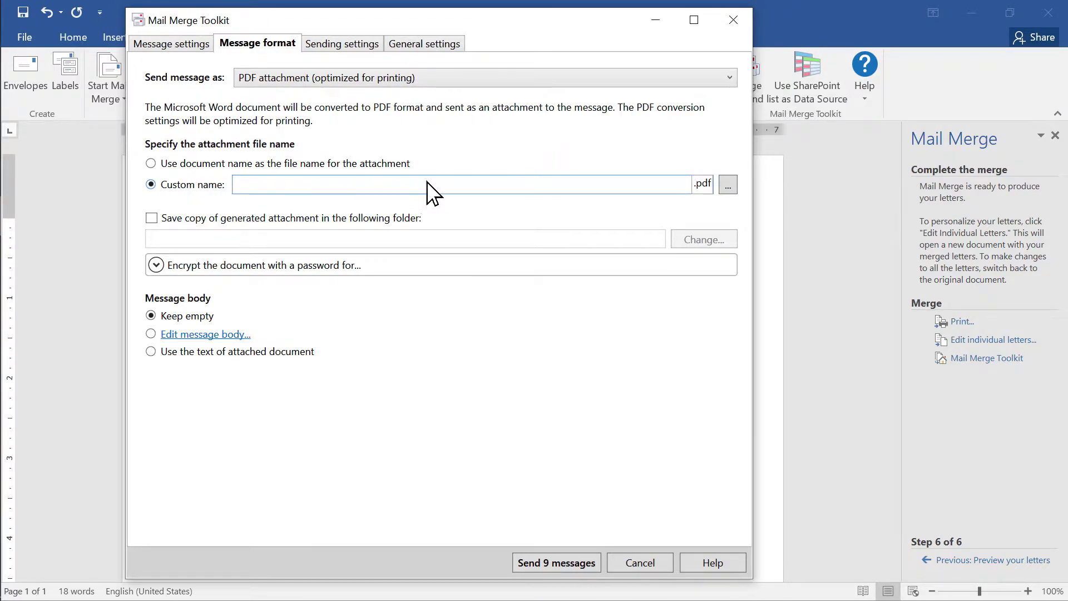
pyautogui.click(728, 183)
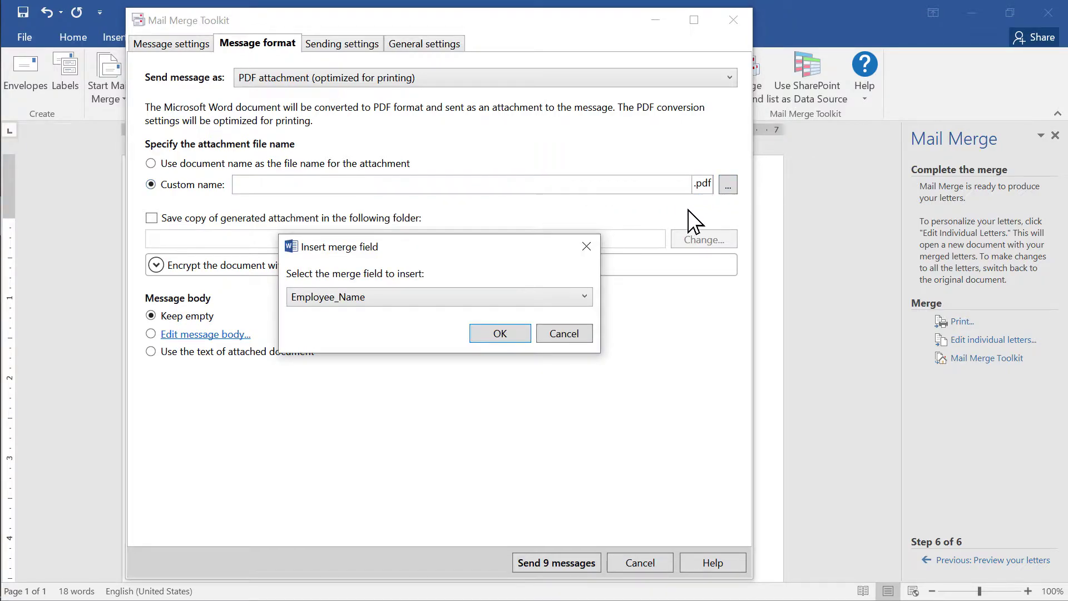
pyautogui.click(509, 335)
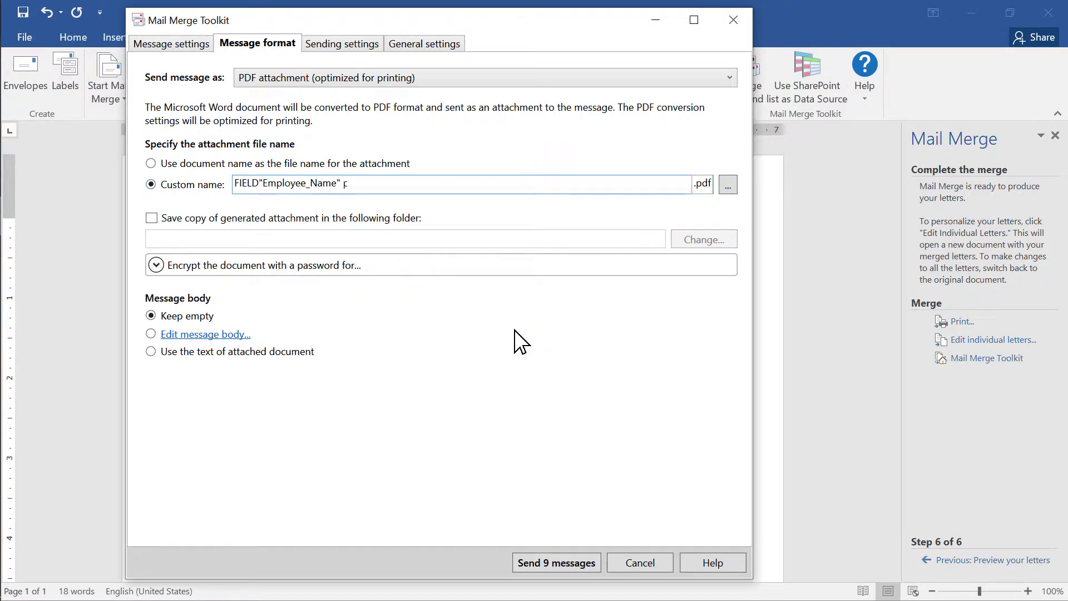
pyautogui.write('rofile information')
pyautogui.click(446, 299)
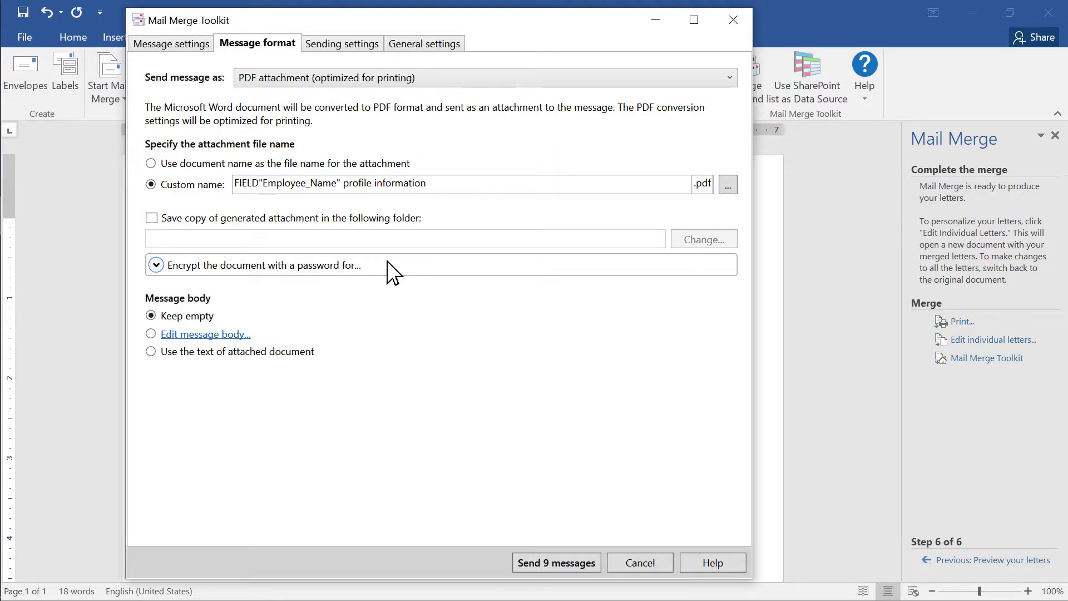
# Step: Encrypt the PDFs with a viewing password taken from the Password merge field
pyautogui.click(394, 266)
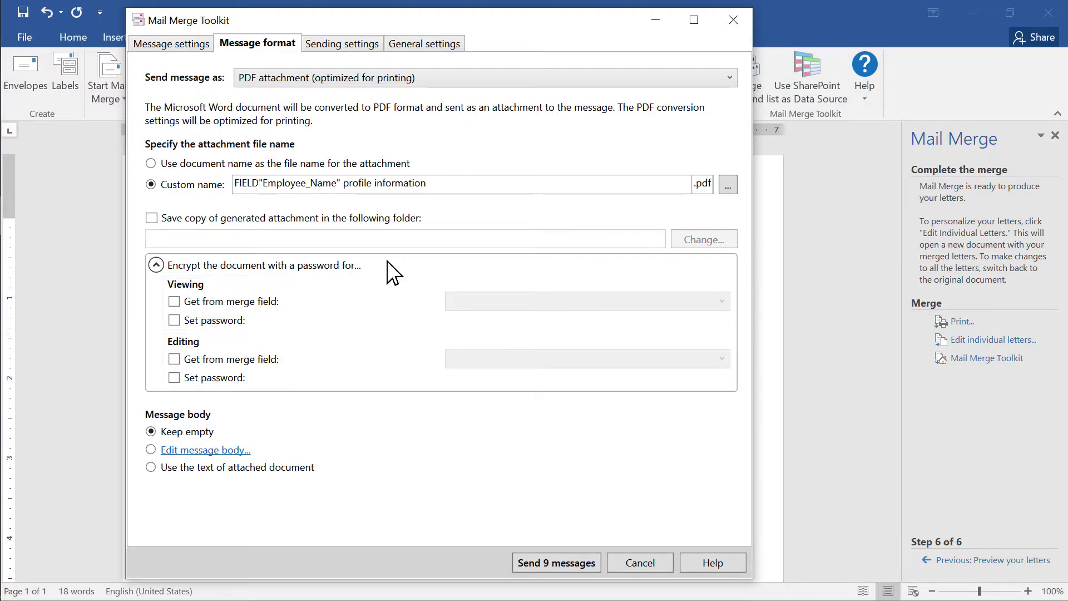
pyautogui.click(174, 302)
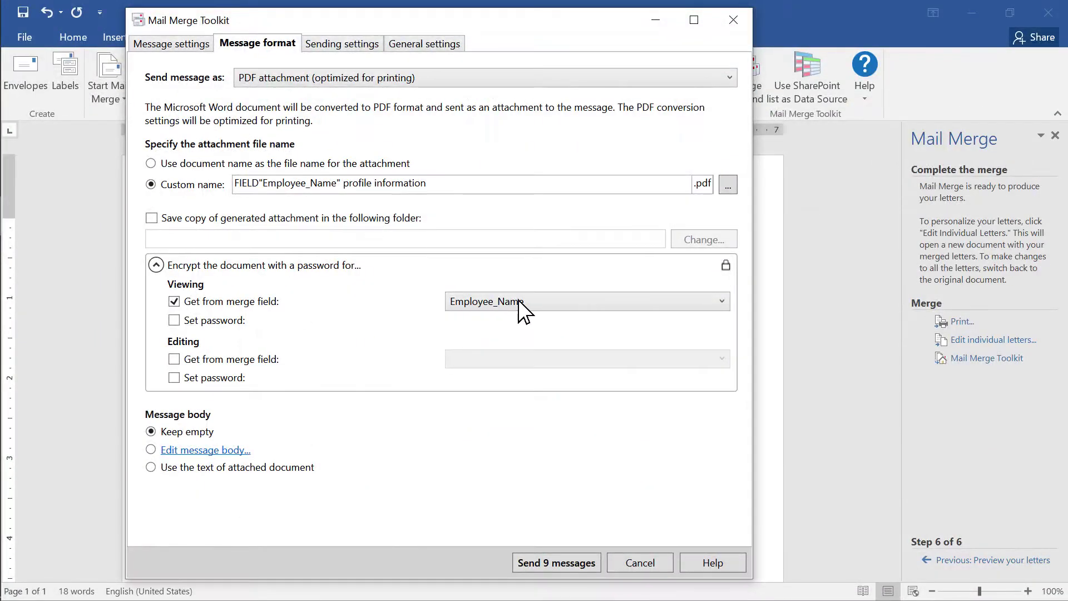
pyautogui.click(544, 300)
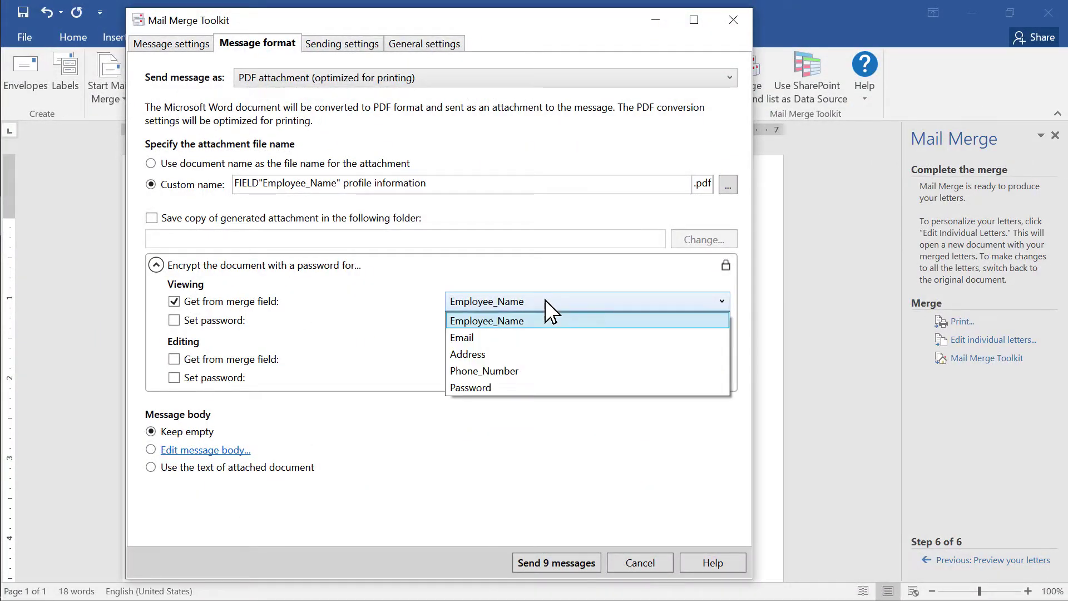
pyautogui.click(550, 389)
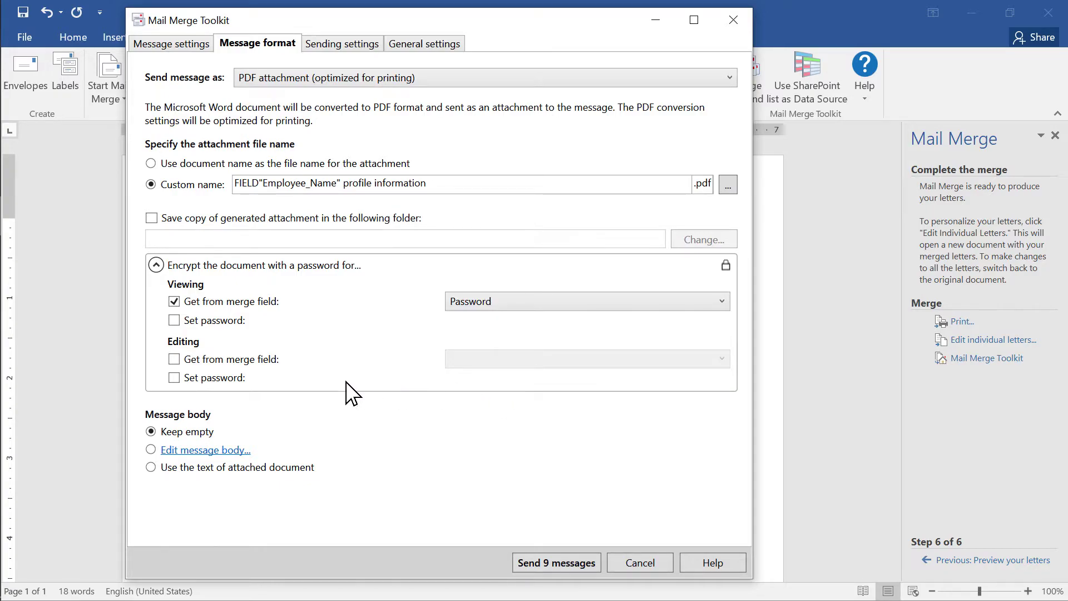
# Step: Add a confirmed common editing password, then open the message body editor
pyautogui.click(174, 378)
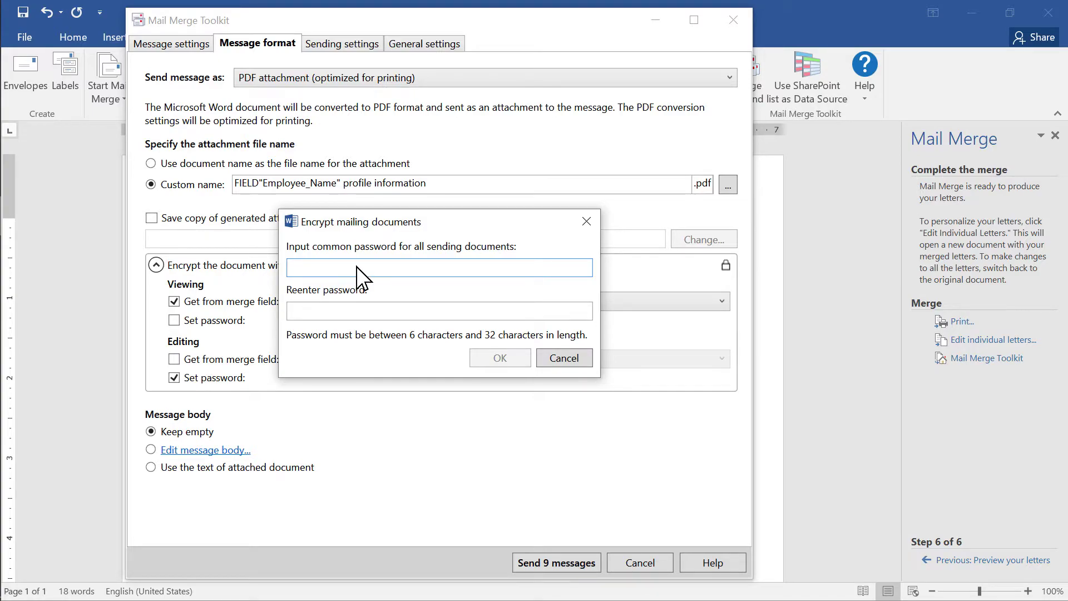
pyautogui.write('******')
pyautogui.click(362, 313)
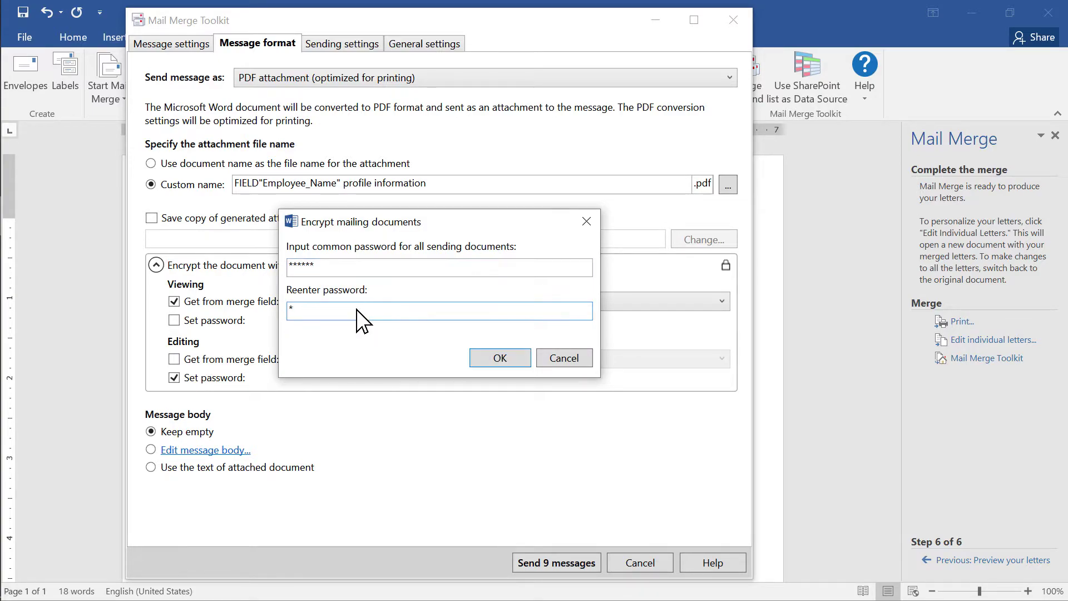
pyautogui.write('******')
pyautogui.click(500, 358)
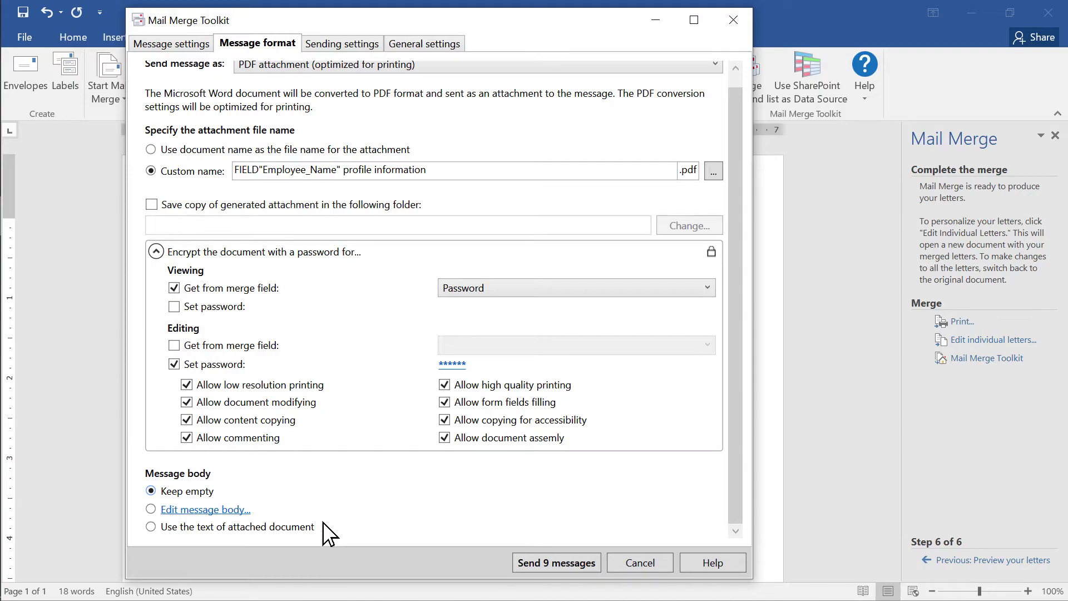
pyautogui.click(200, 510)
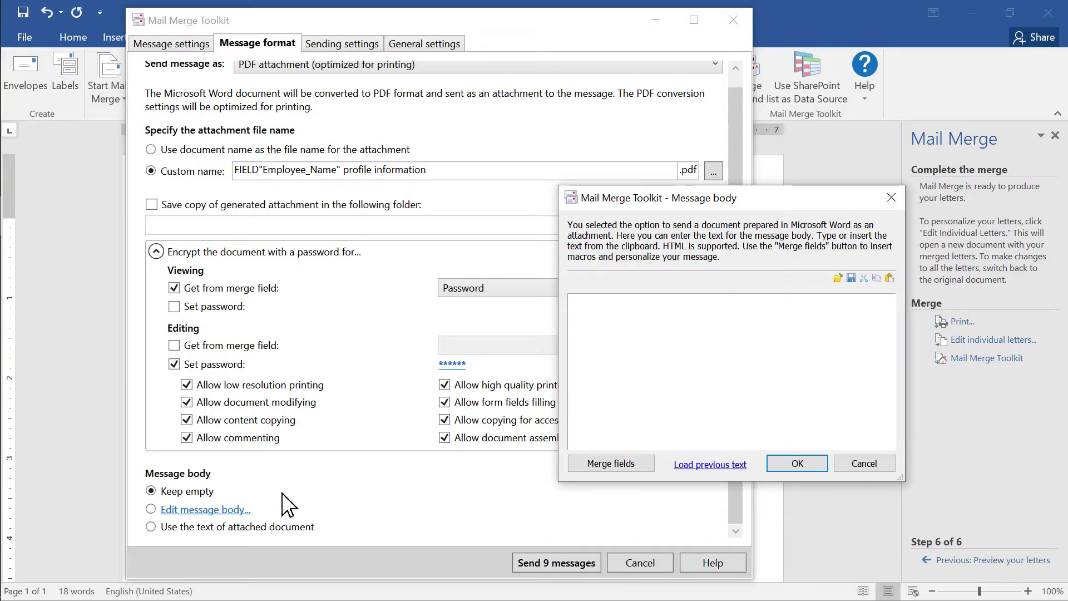
pyautogui.write('Hel')
pyautogui.write('lo <<Employee_Name>>!')
# Step: Write the body greeting <<Employee_Name>>, noting the attached PDF, signed V.L., and start sending
pyautogui.press('Return')
pyautogui.press('Return')
pyautogui.write('Please see the attached PDF with your profile info.')
pyautogui.press('Return')
pyautogui.press('Return')
pyautogui.write('V.L.')
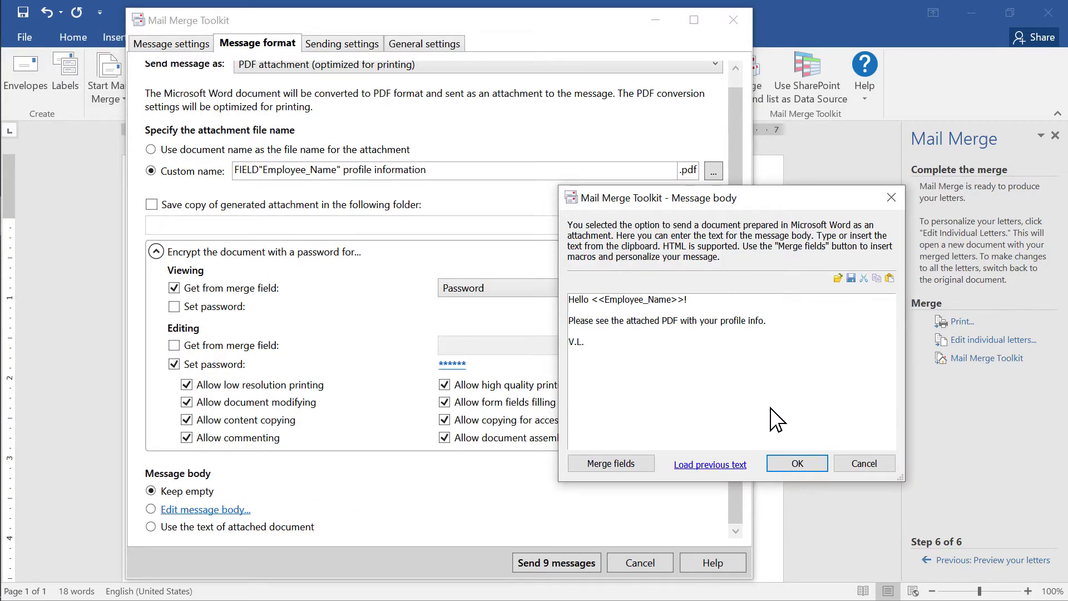
pyautogui.click(797, 464)
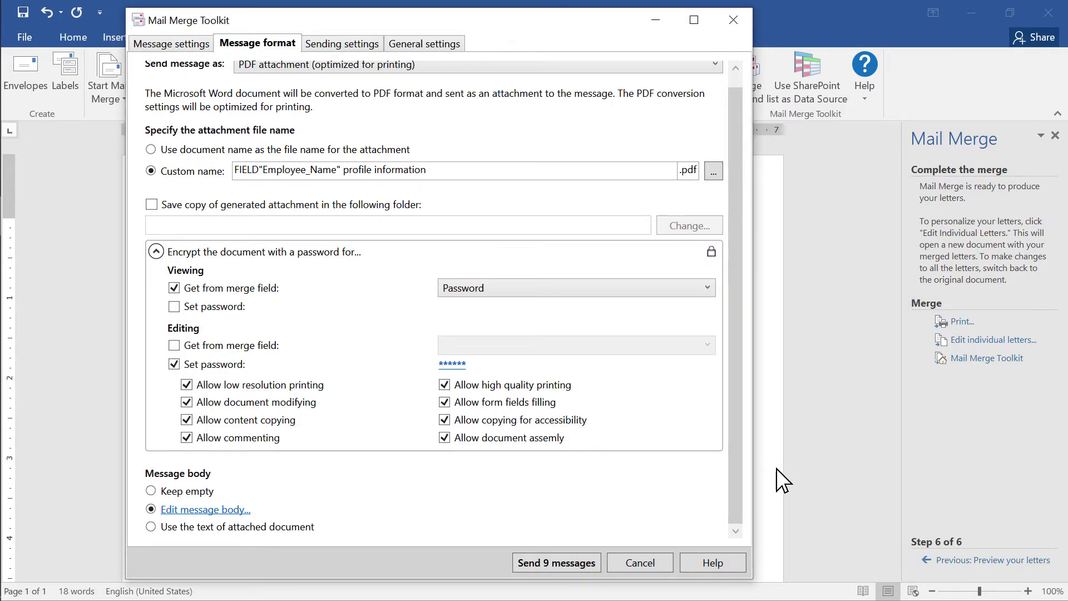
pyautogui.click(557, 563)
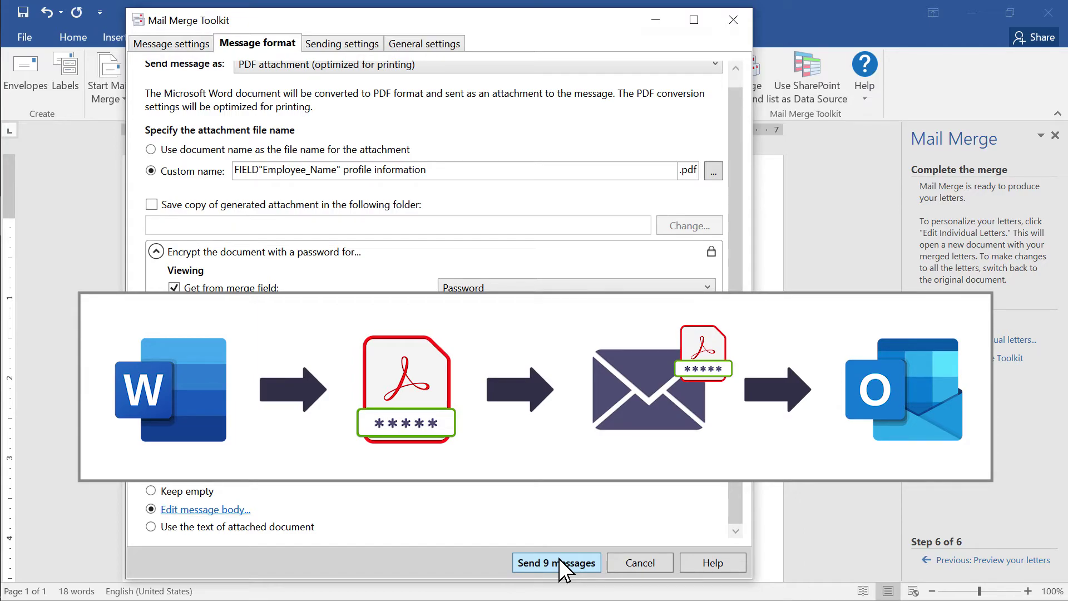
pyautogui.click(559, 559)
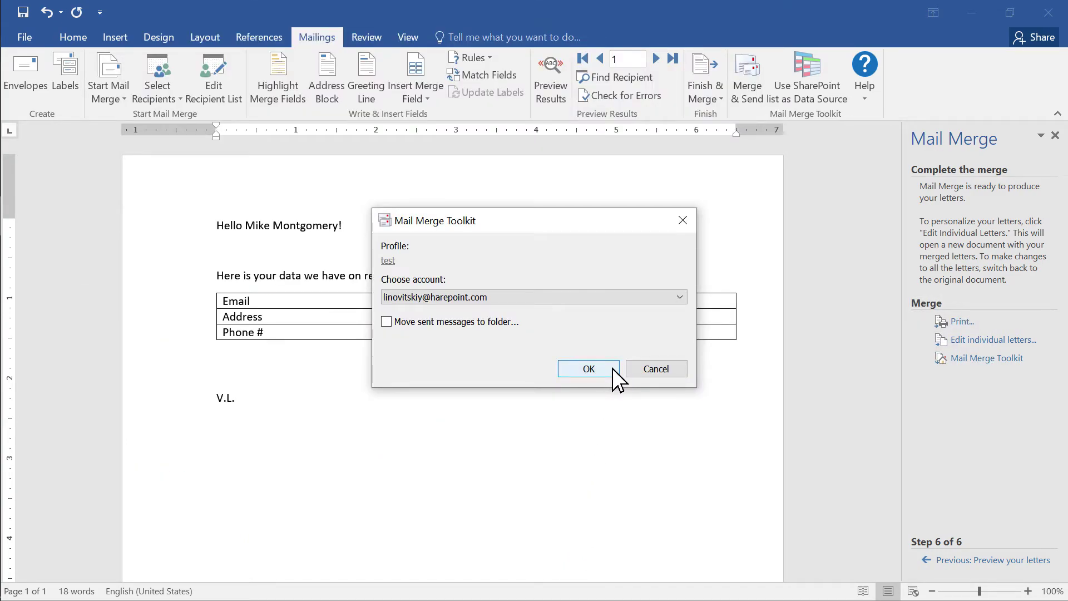
# Step: Confirm the Outlook sending account so all 9 messages are sent
pyautogui.click(588, 367)
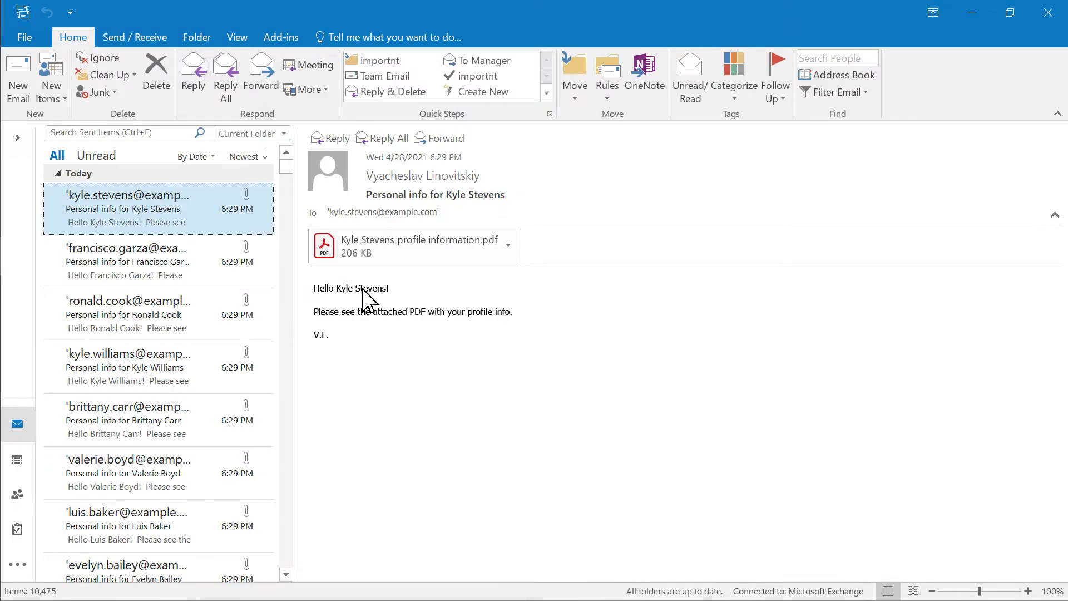
pyautogui.moveTo(159, 262)
pyautogui.click(209, 267)
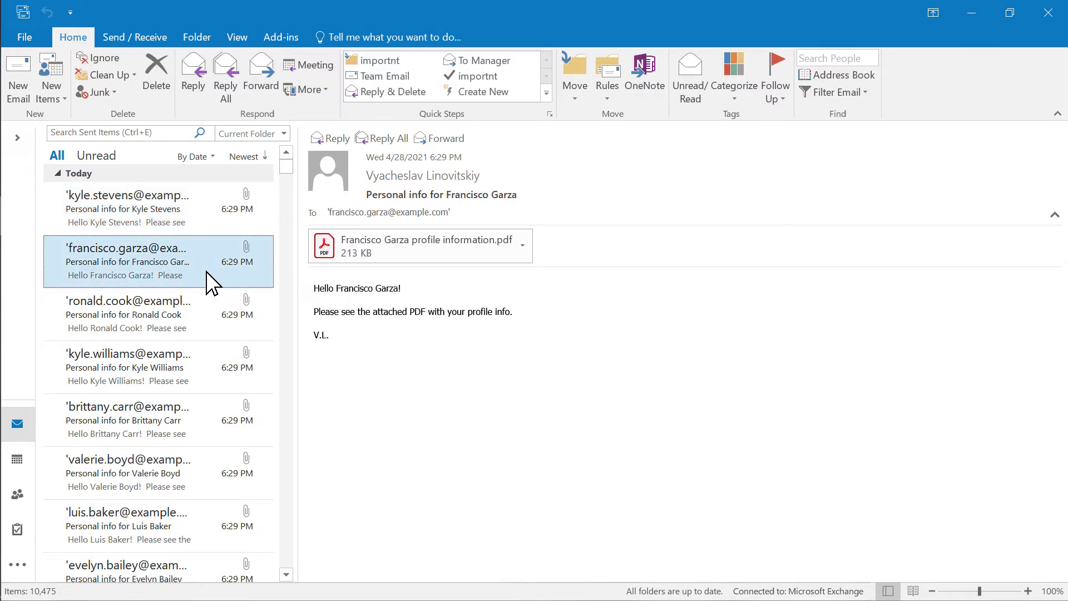
pyautogui.click(211, 335)
pyautogui.click(415, 257)
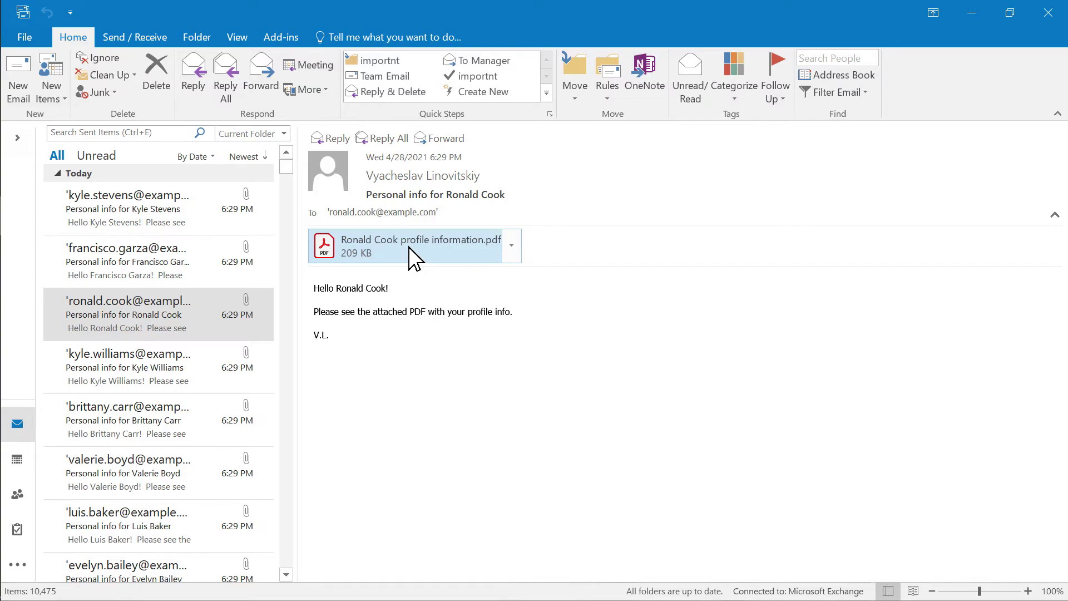
pyautogui.doubleClick(415, 257)
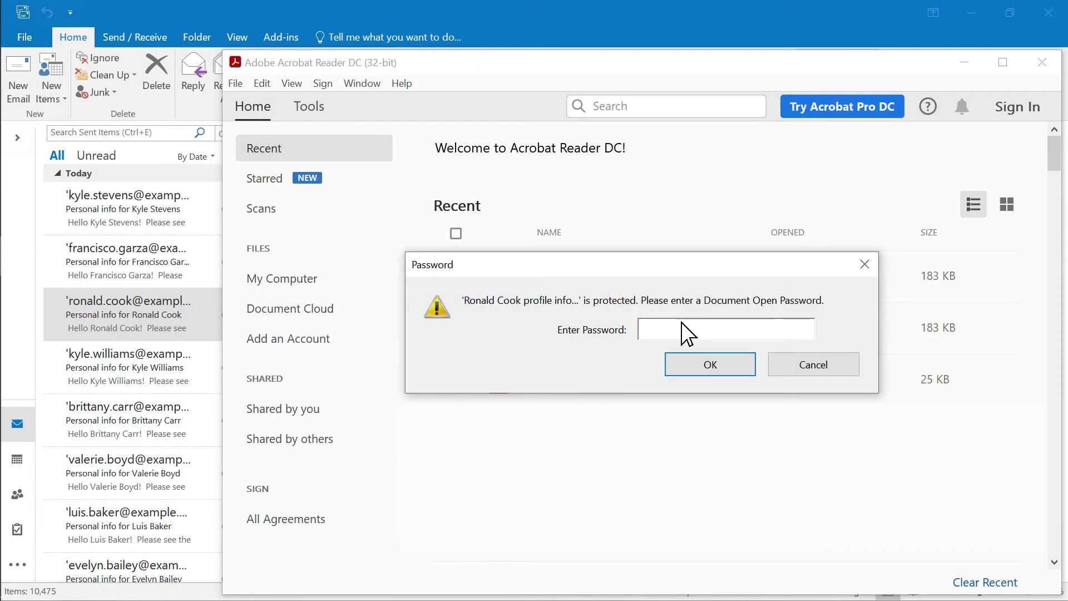
pyautogui.click(710, 363)
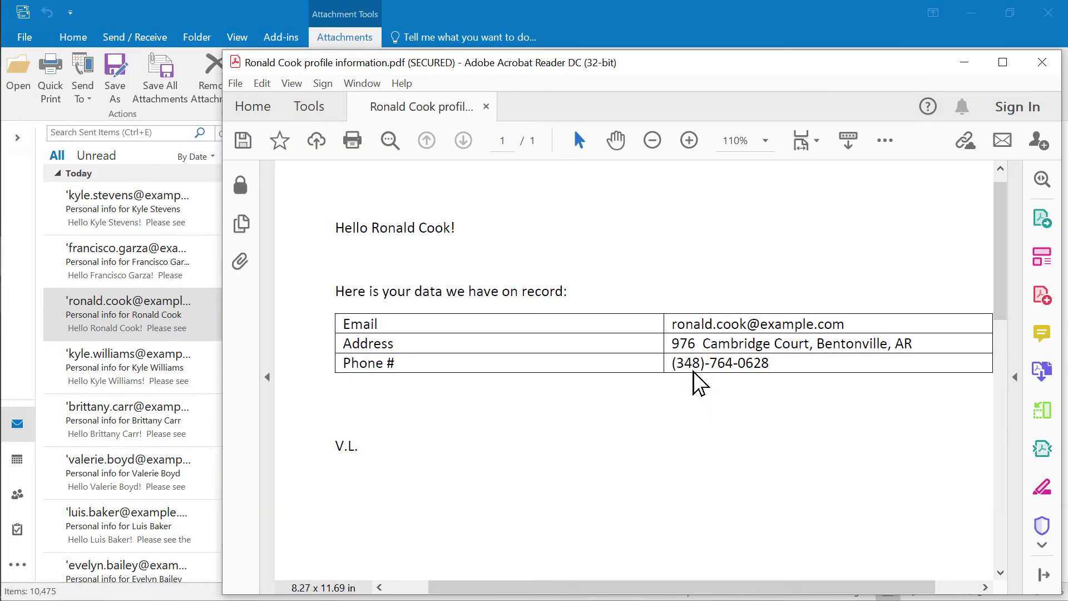